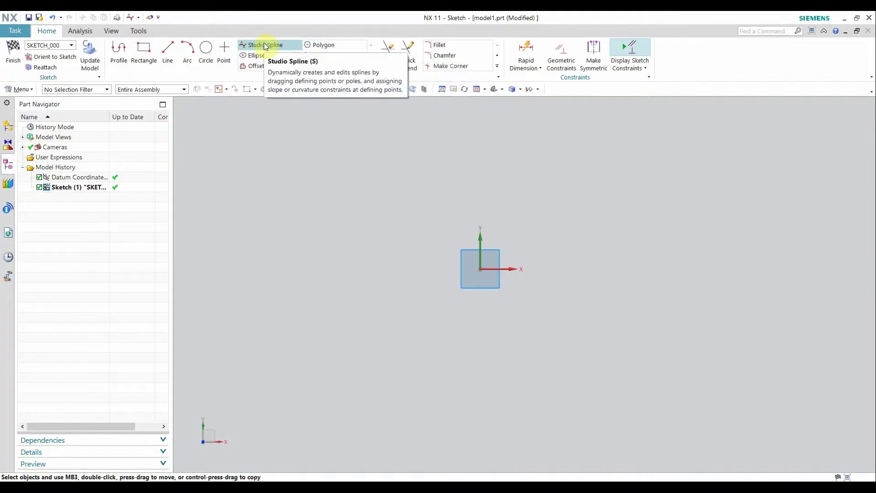
Start the Ellipse tool and pick at the sketch origin to list the existing points there
{"action": "left_click", "coordinate": [252, 56]}
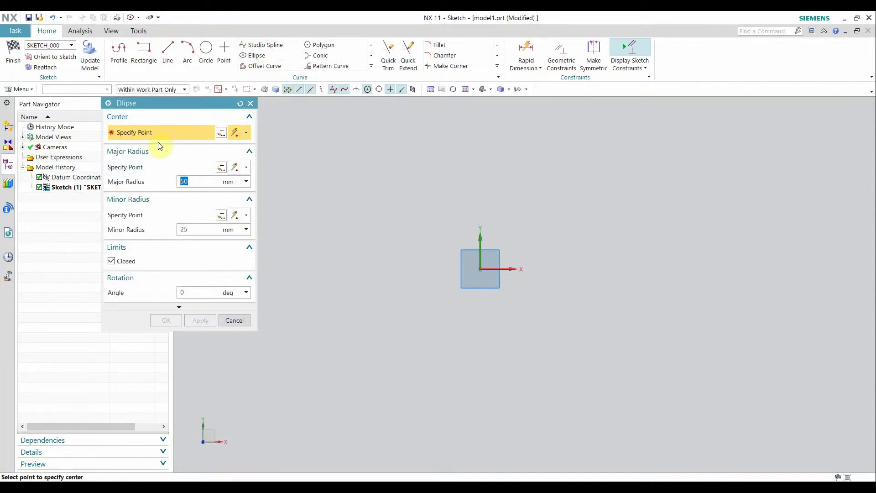
{"action": "left_click", "coordinate": [480, 269]}
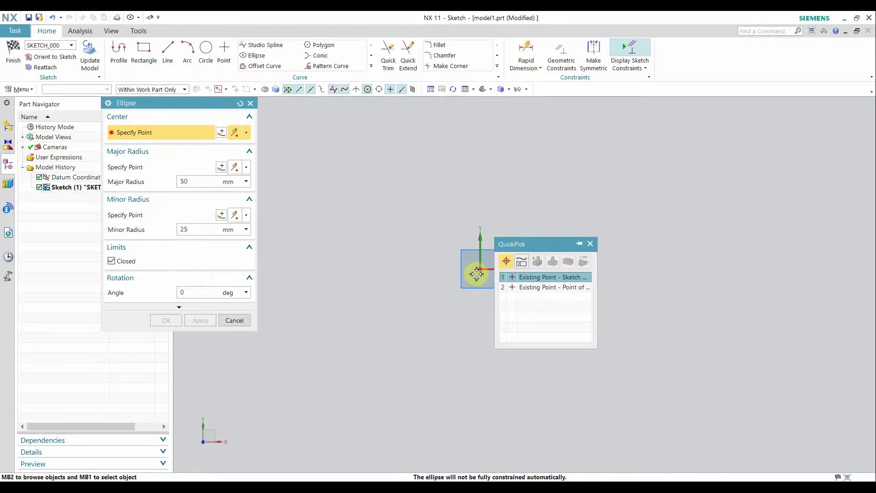
{"action": "left_click", "coordinate": [589, 243]}
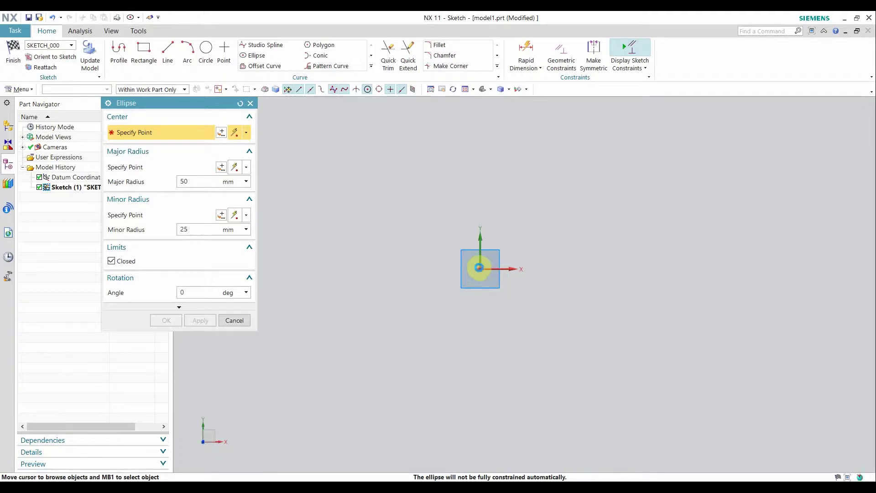
{"action": "left_click", "coordinate": [479, 268]}
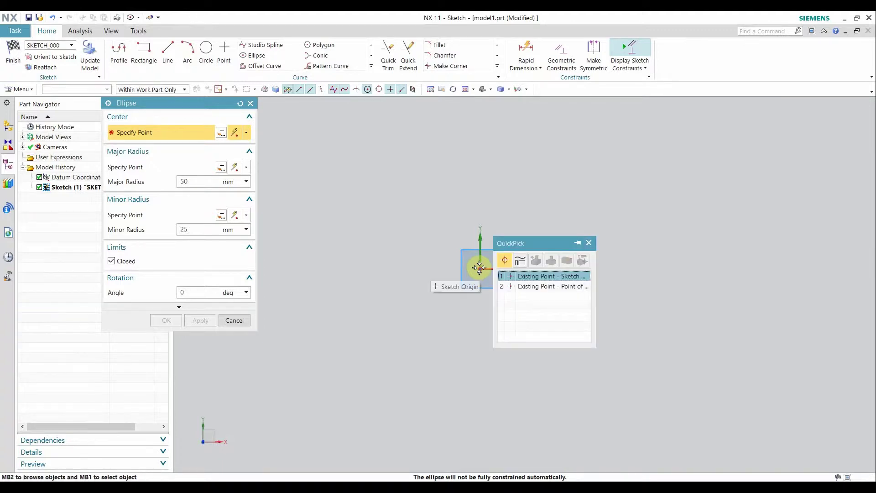
Centre the ellipse on 'Existing Point - Sketch Origin' and drag both radii to 200 mm
{"action": "left_click", "coordinate": [552, 278]}
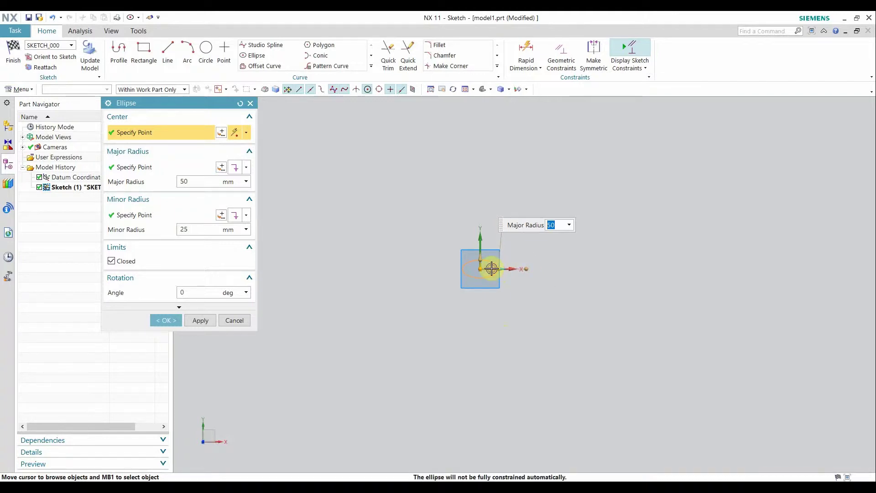
{"action": "left_click_drag", "start_coordinate": [518, 266], "coordinate": [578, 268]}
{"action": "left_click_drag", "start_coordinate": [493, 257], "coordinate": [500, 204]}
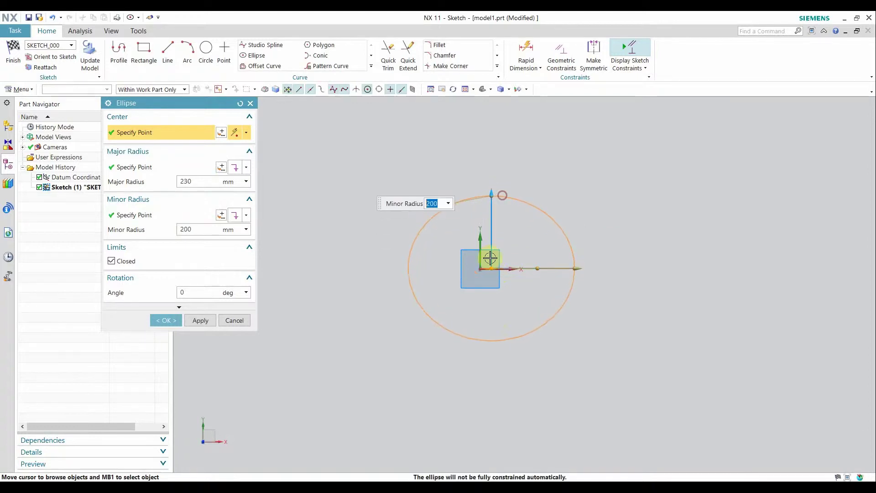
{"action": "left_click_drag", "start_coordinate": [484, 266], "coordinate": [480, 268]}
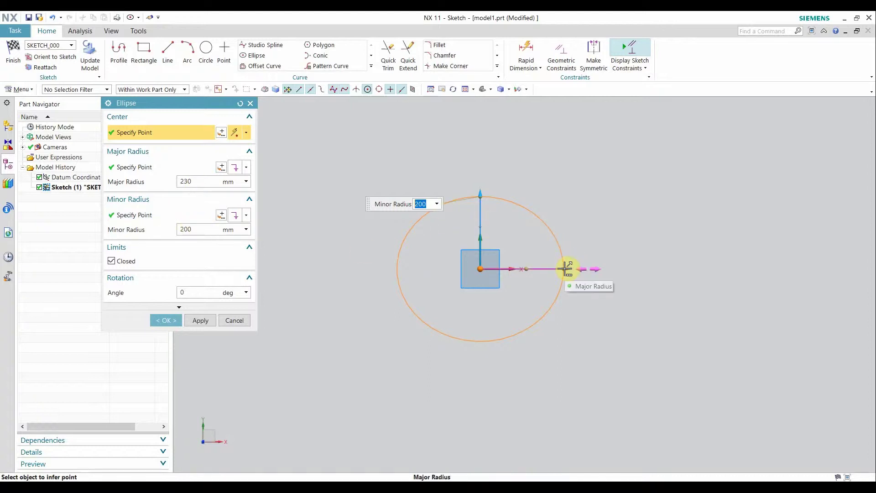
{"action": "left_click_drag", "start_coordinate": [565, 269], "coordinate": [553, 267]}
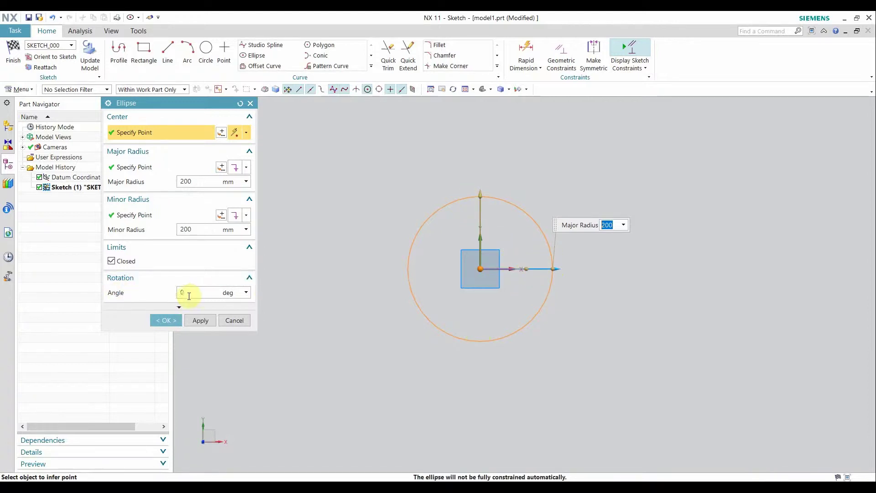
Rotate the ellipse to about 36 degrees, then cancel it without creating it
{"action": "left_click_drag", "start_coordinate": [529, 260], "coordinate": [599, 244]}
{"action": "mouse_move", "coordinate": [528, 248]}
{"action": "left_mouse_down"}
{"action": "mouse_move", "coordinate": [471, 221]}
{"action": "mouse_move", "coordinate": [512, 234]}
{"action": "mouse_move", "coordinate": [495, 308]}
{"action": "mouse_move", "coordinate": [507, 236]}
{"action": "mouse_move", "coordinate": [447, 224]}
{"action": "mouse_move", "coordinate": [430, 254]}
{"action": "mouse_move", "coordinate": [434, 237]}
{"action": "mouse_move", "coordinate": [481, 219]}
{"action": "mouse_move", "coordinate": [513, 243]}
{"action": "left_mouse_up"}
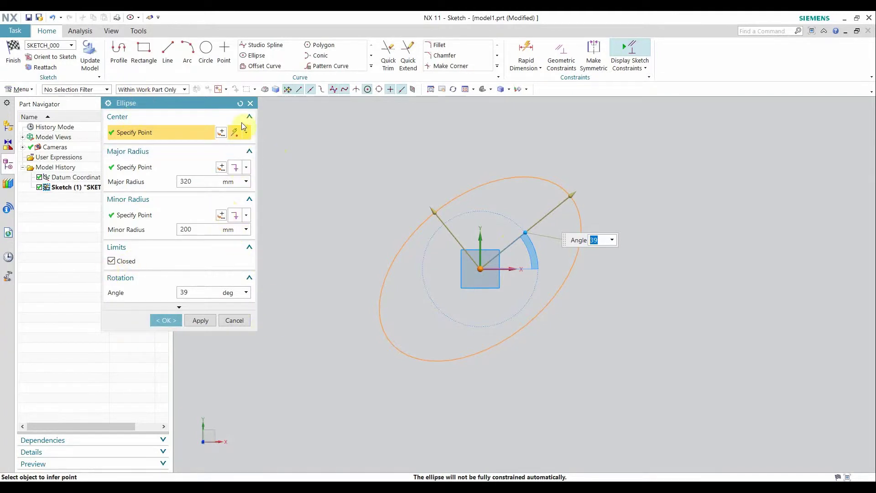
{"action": "left_click", "coordinate": [250, 103]}
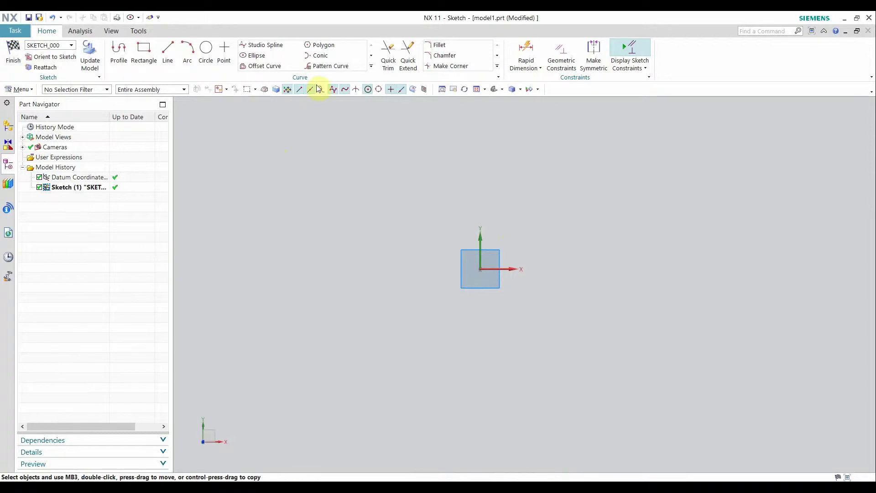
Create a rho 0.5 conic from a lower-left start to a right end, with its control point above
{"action": "left_click", "coordinate": [319, 55]}
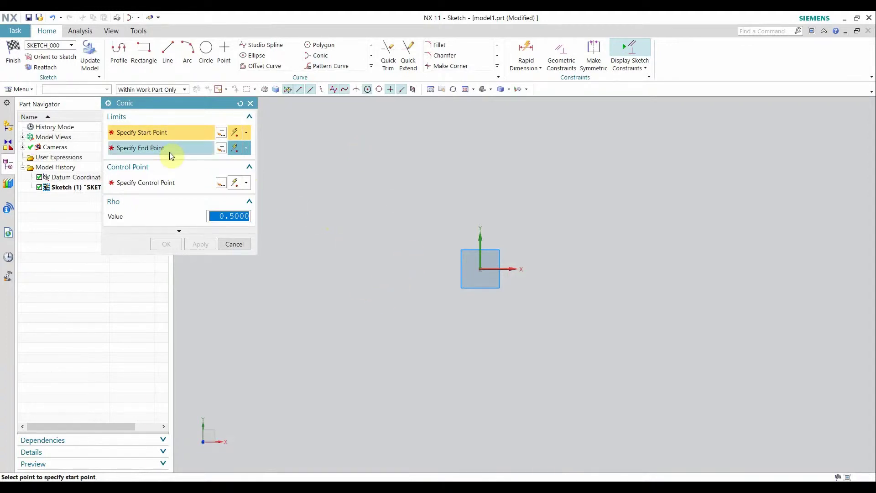
{"action": "left_click", "coordinate": [379, 309]}
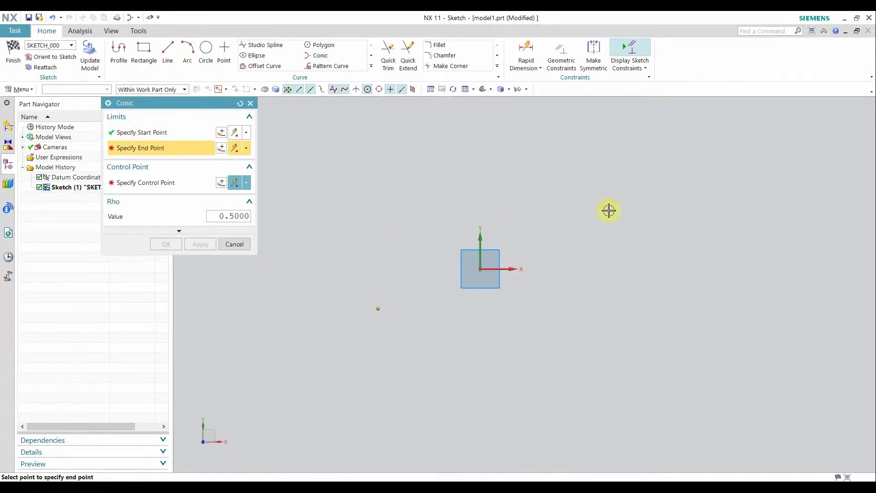
{"action": "left_click", "coordinate": [585, 211]}
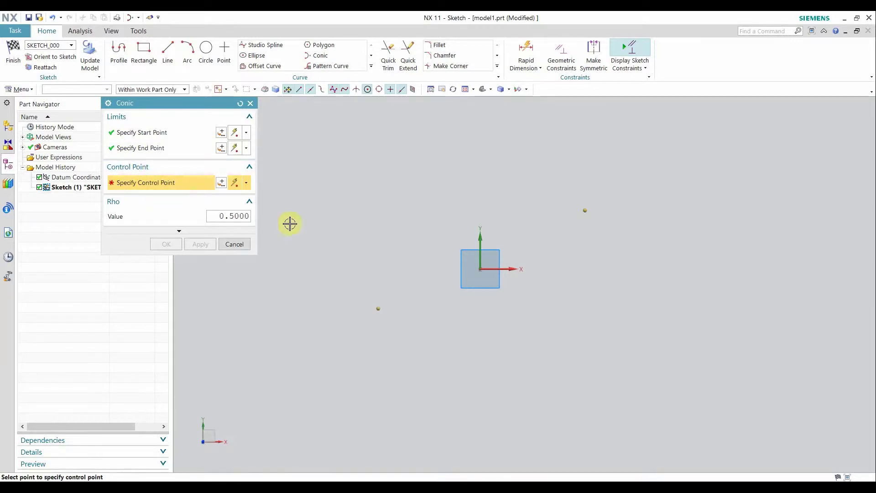
{"action": "left_click", "coordinate": [399, 124]}
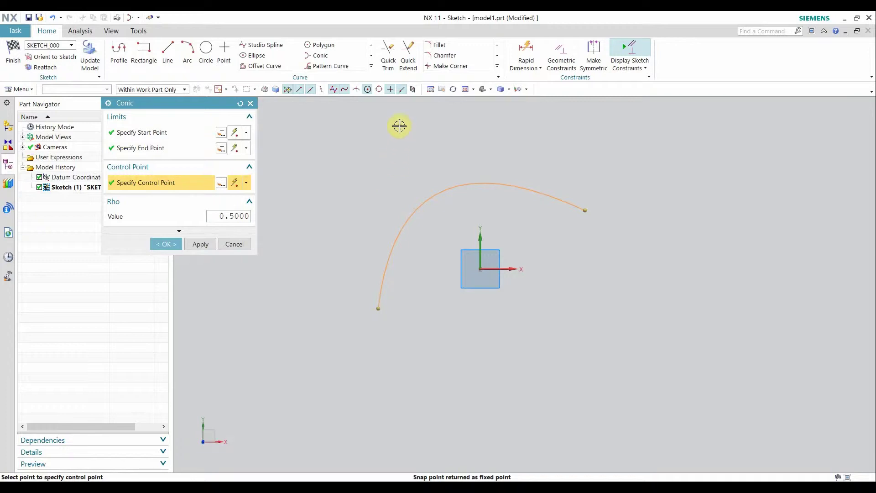
{"action": "mouse_move", "coordinate": [400, 122]}
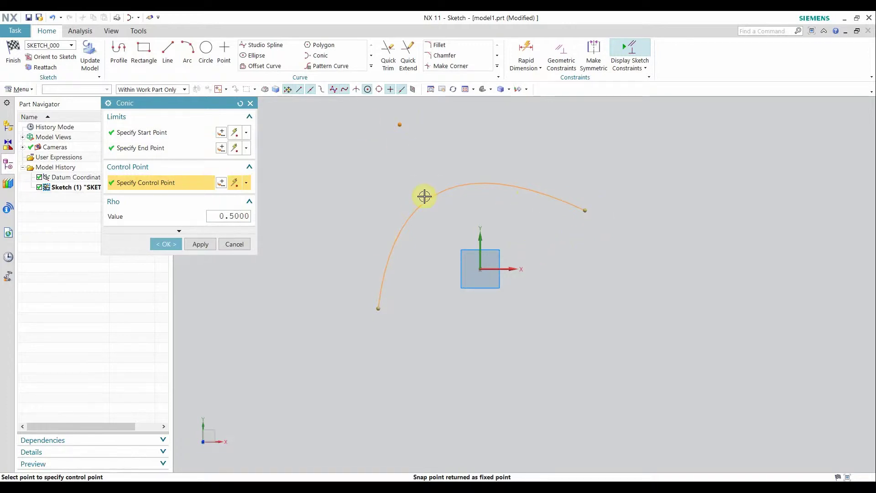
{"action": "left_click", "coordinate": [169, 244]}
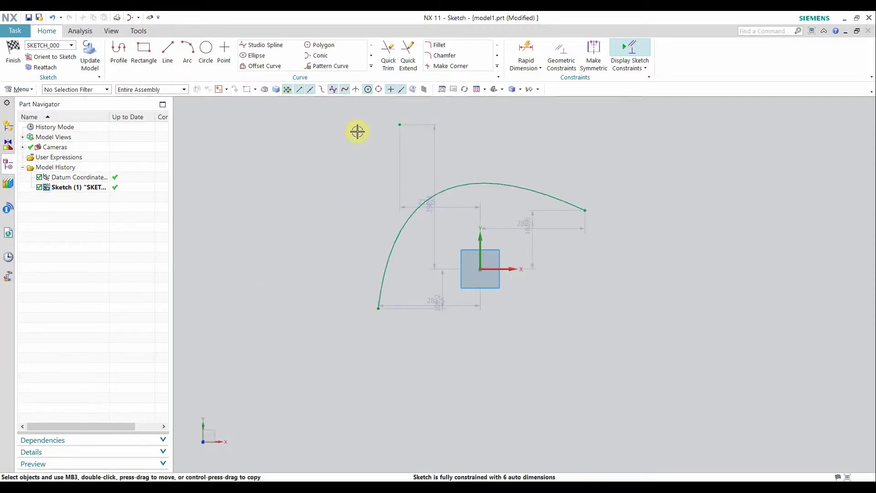
Drag the conic's vertex far right and then far left, then undo with Ctrl+Z
{"action": "left_click_drag", "start_coordinate": [397, 122], "coordinate": [646, 115]}
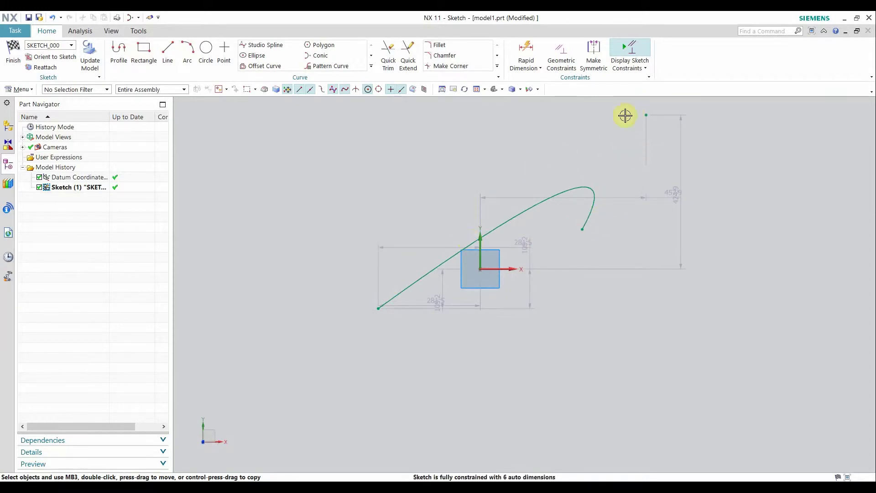
{"action": "left_click", "coordinate": [646, 115]}
{"action": "left_click_drag", "start_coordinate": [648, 113], "coordinate": [263, 121]}
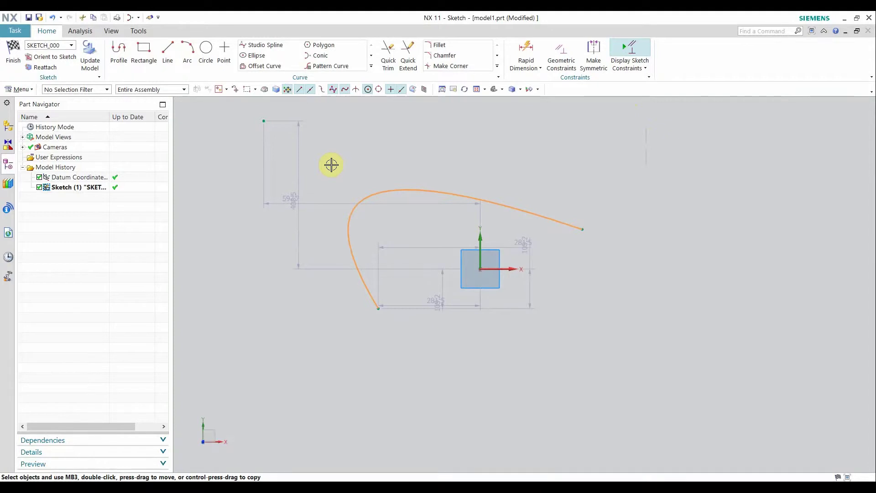
{"action": "key", "text": "ctrl+z"}
{"action": "key", "text": "ctrl+z"}
{"action": "key", "text": "ctrl+z"}
{"action": "key", "text": "ctrl+z"}
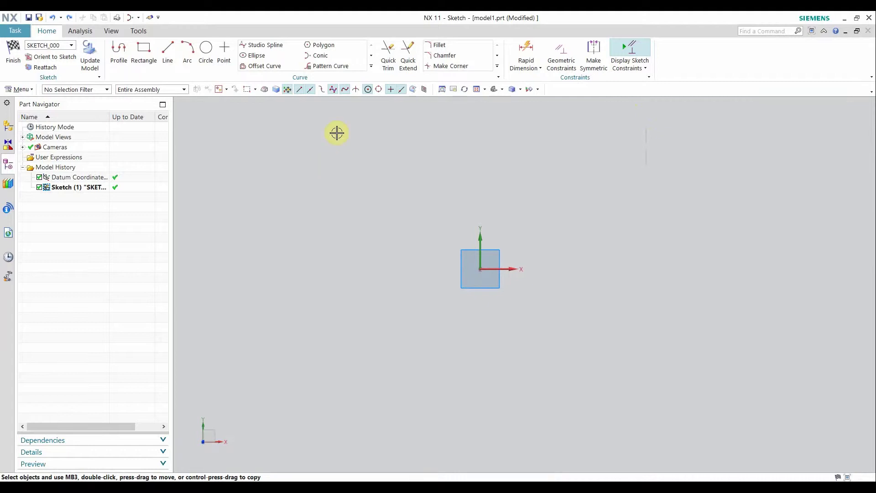
Start a polygon with its centre on the sketch origin
{"action": "left_click", "coordinate": [325, 44]}
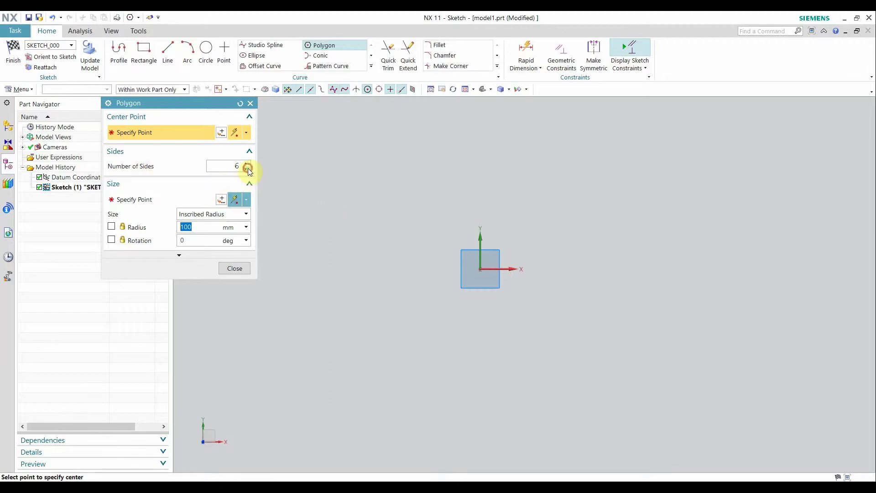
{"action": "left_click", "coordinate": [479, 267]}
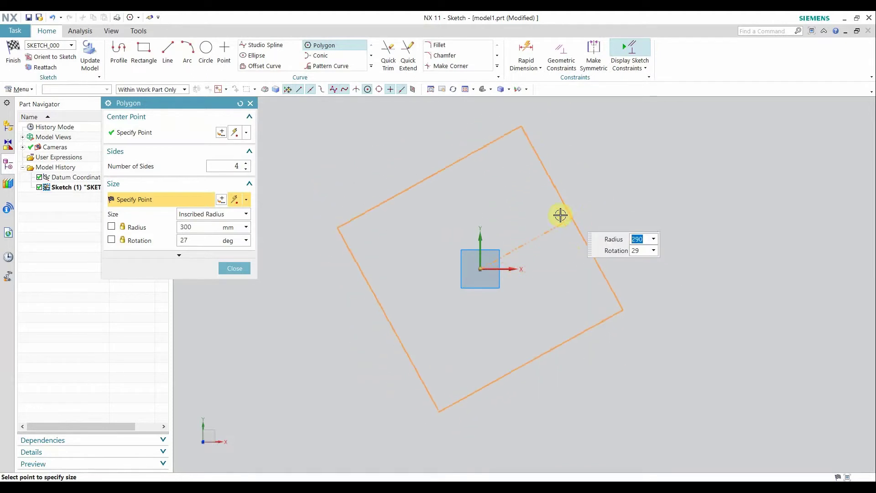
Raise the polygon's number of sides to 513, then close the dialog without creating it
{"action": "left_click", "coordinate": [248, 163]}
{"action": "left_click", "coordinate": [248, 162]}
{"action": "left_click", "coordinate": [247, 163]}
{"action": "left_click", "coordinate": [249, 163]}
{"action": "left_click", "coordinate": [249, 163]}
{"action": "left_click", "coordinate": [249, 163]}
{"action": "left_click", "coordinate": [249, 163]}
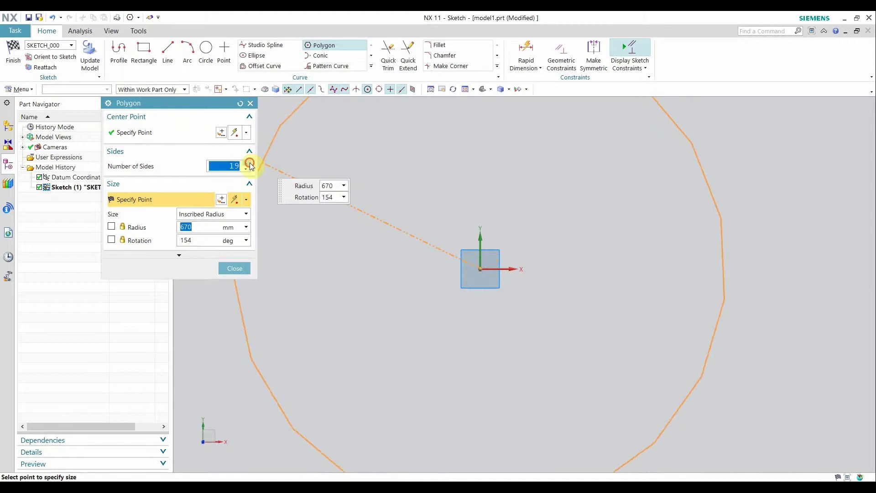
{"action": "left_click", "coordinate": [248, 163]}
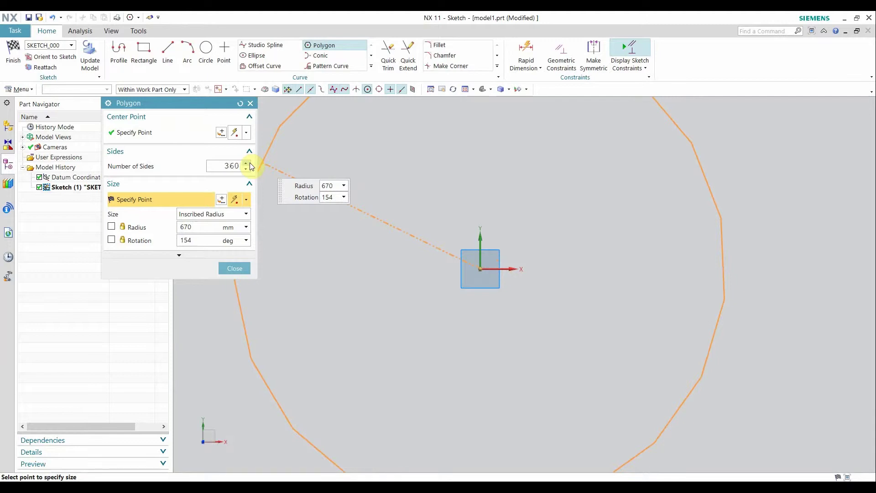
{"action": "left_click", "coordinate": [249, 163]}
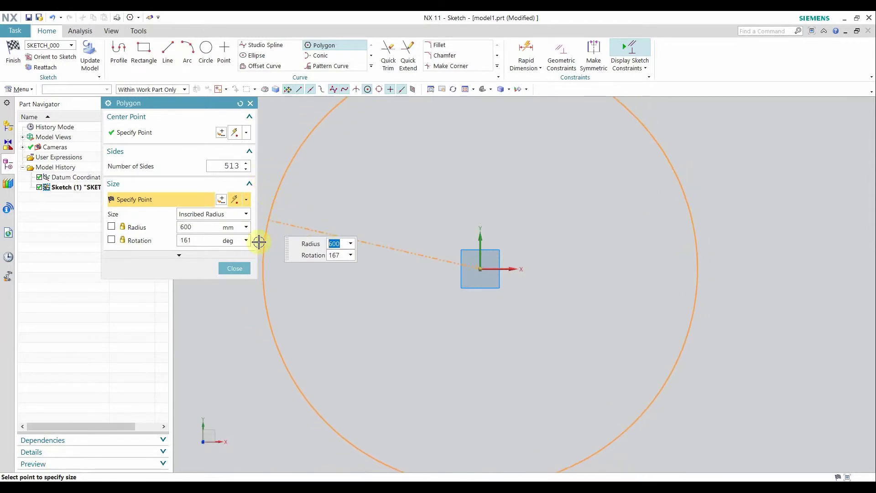
{"action": "left_click", "coordinate": [235, 268]}
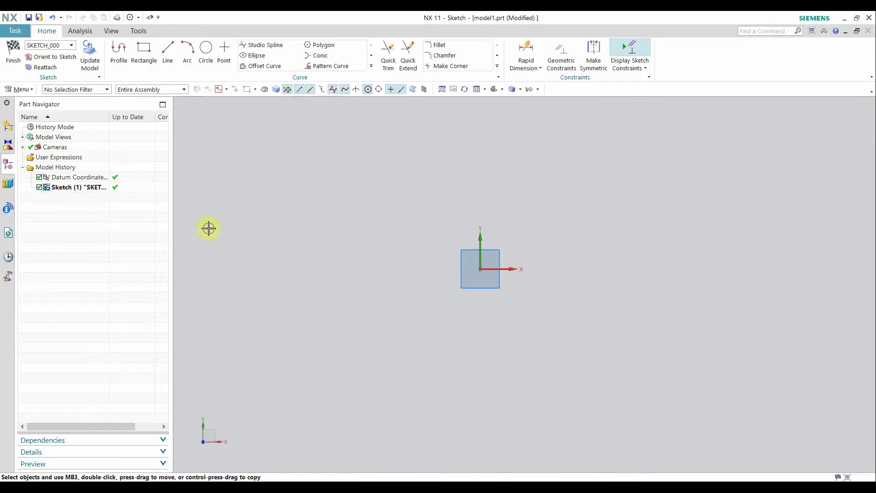
Start a Through Points studio spline and place four points arching from left of the origin rightward
{"action": "left_click", "coordinate": [258, 45]}
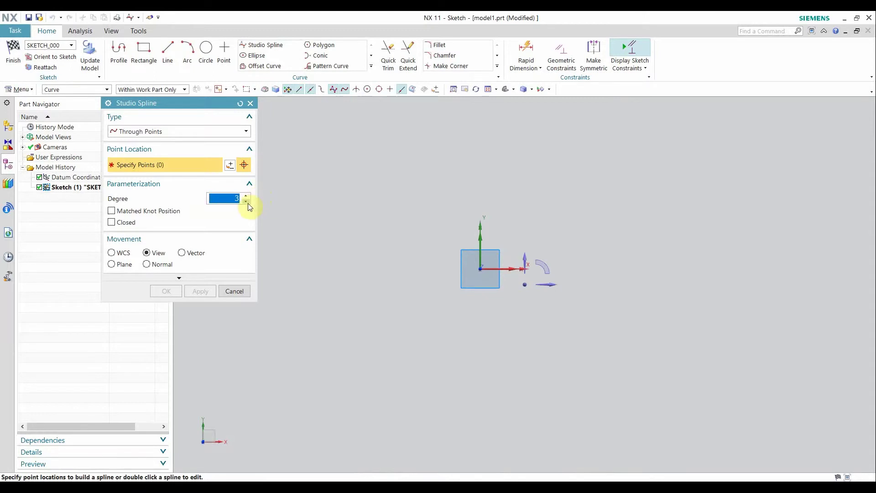
{"action": "left_click", "coordinate": [172, 131]}
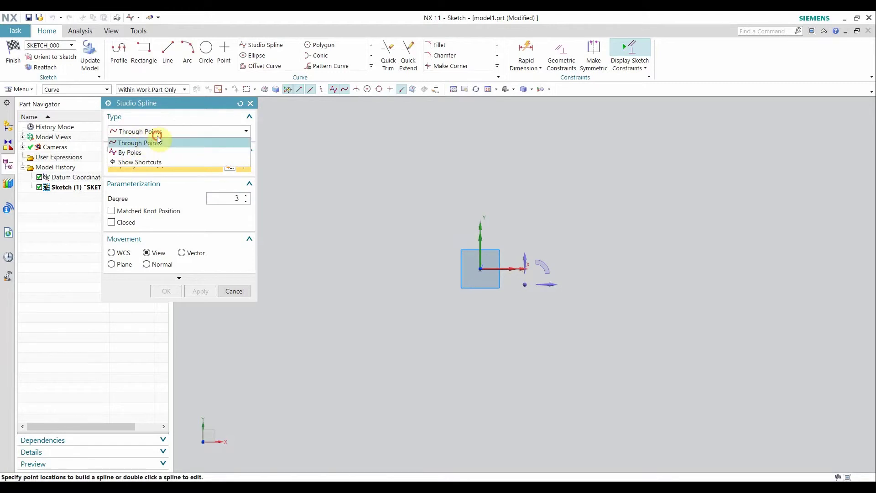
{"action": "left_click", "coordinate": [156, 136]}
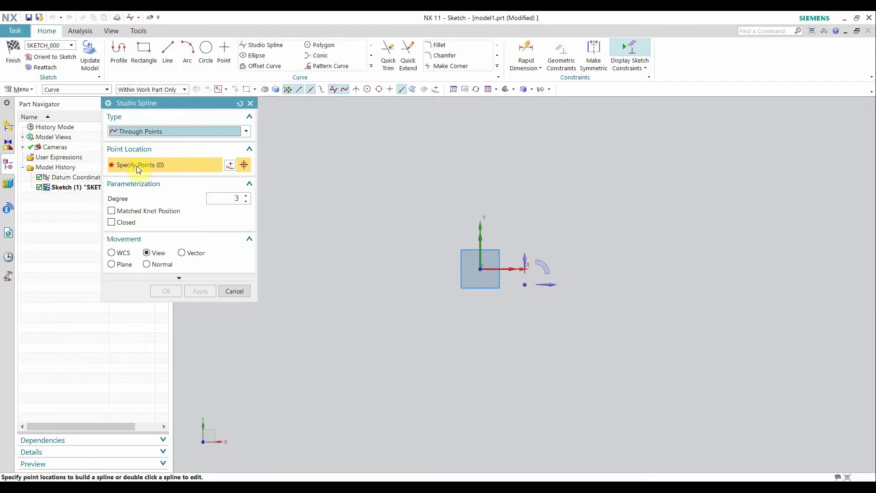
{"action": "left_click", "coordinate": [323, 236]}
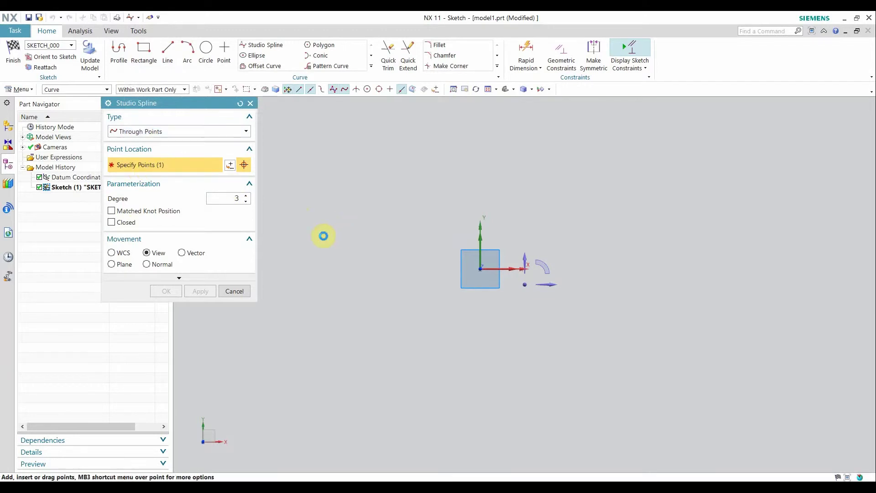
{"action": "left_click", "coordinate": [405, 204]}
{"action": "left_click", "coordinate": [511, 198]}
{"action": "left_click", "coordinate": [583, 204]}
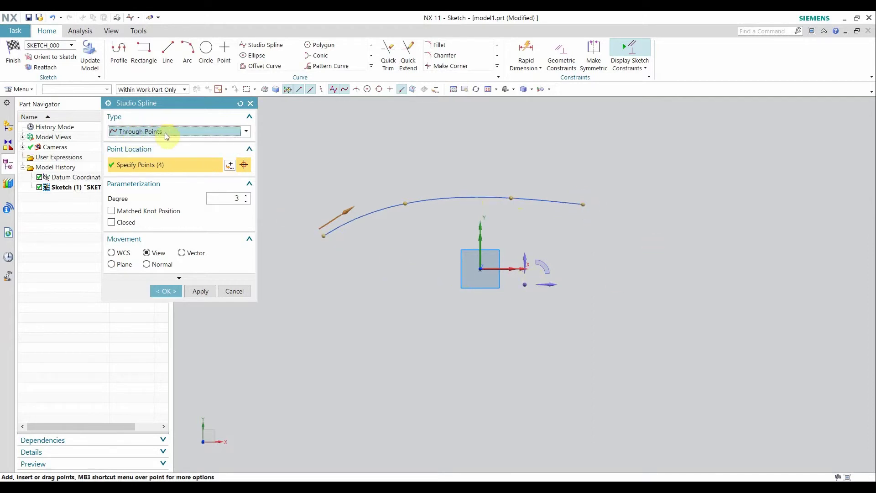
{"action": "left_click", "coordinate": [246, 201]}
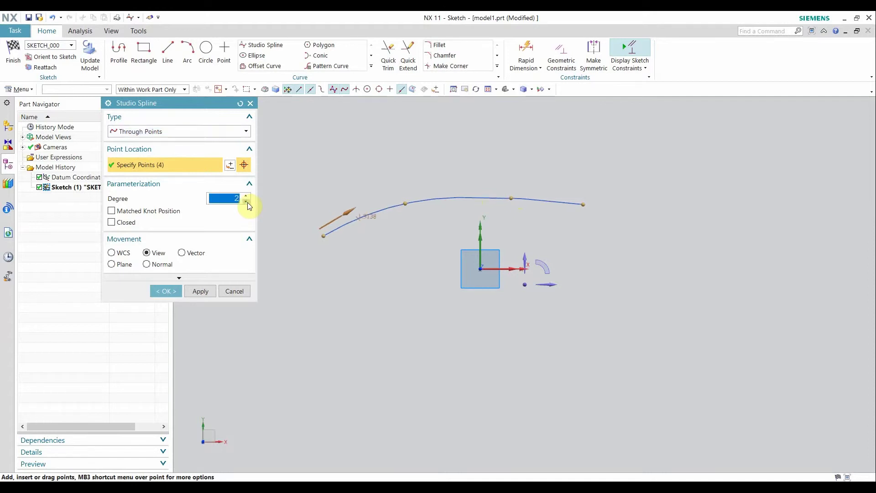
{"action": "left_click", "coordinate": [247, 202]}
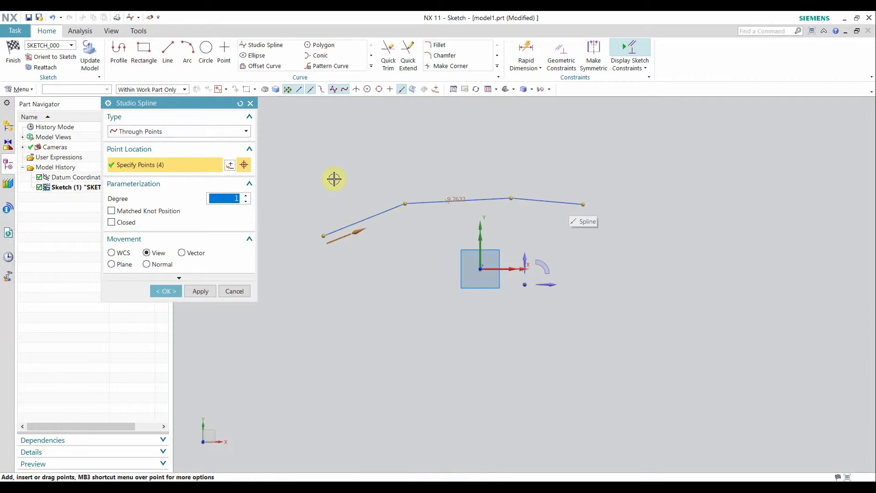
{"action": "left_click", "coordinate": [247, 200]}
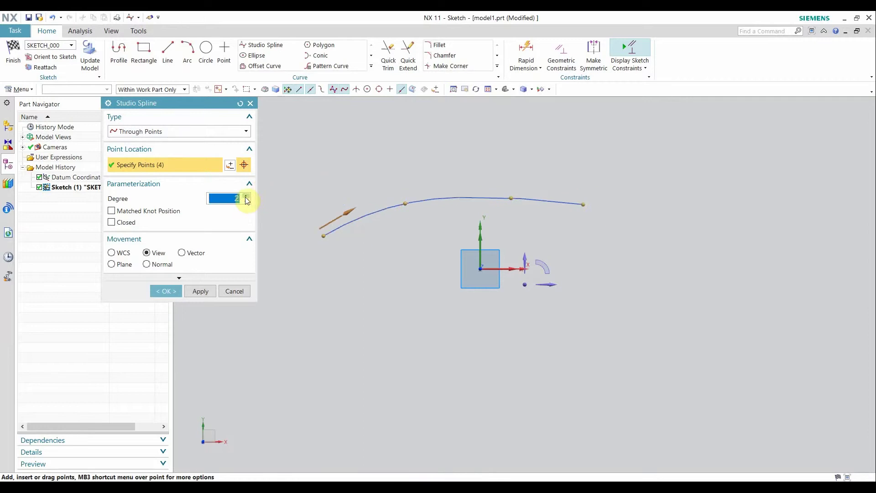
{"action": "left_click", "coordinate": [247, 200]}
{"action": "left_click", "coordinate": [247, 197]}
{"action": "left_click", "coordinate": [248, 197]}
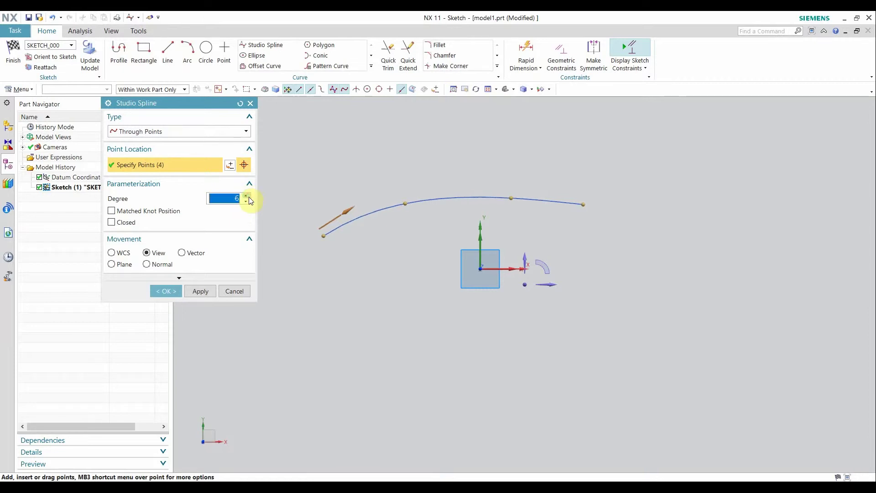
{"action": "left_click", "coordinate": [249, 202]}
{"action": "left_click", "coordinate": [245, 196]}
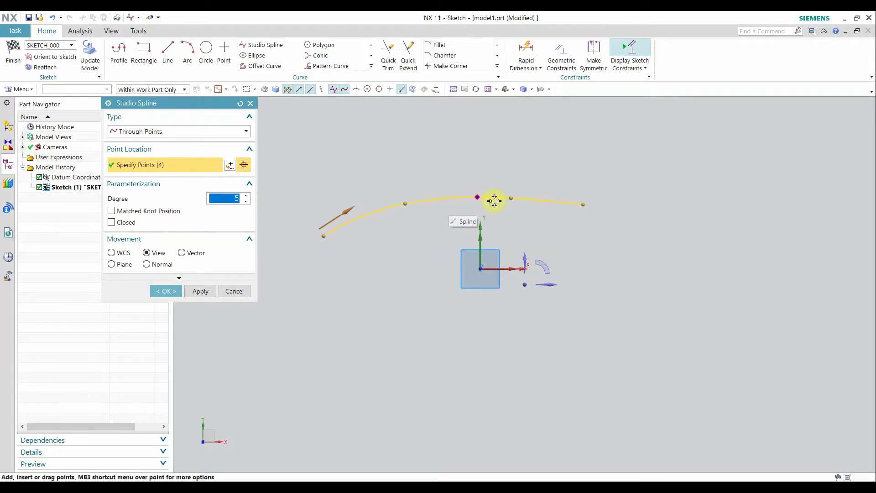
{"action": "left_click", "coordinate": [246, 202]}
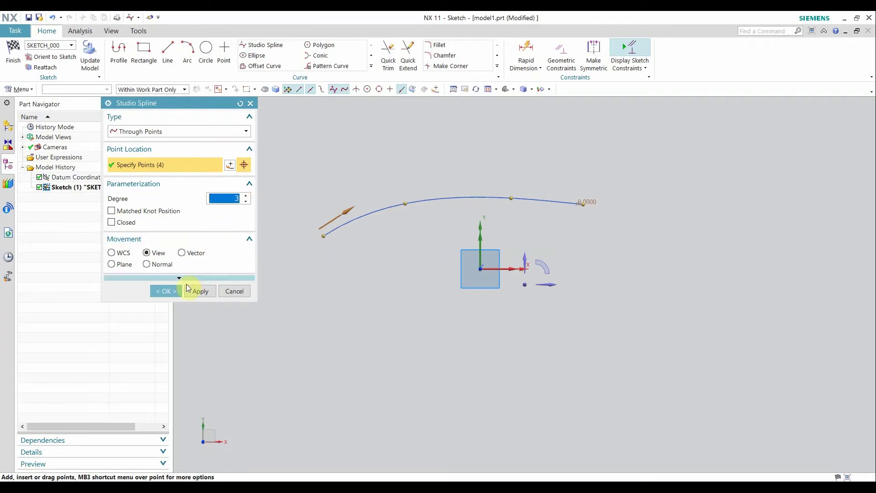
Accept the four-point spline, drag its points and right end to reshape it, then undo with Ctrl+Z
{"action": "left_click", "coordinate": [175, 293]}
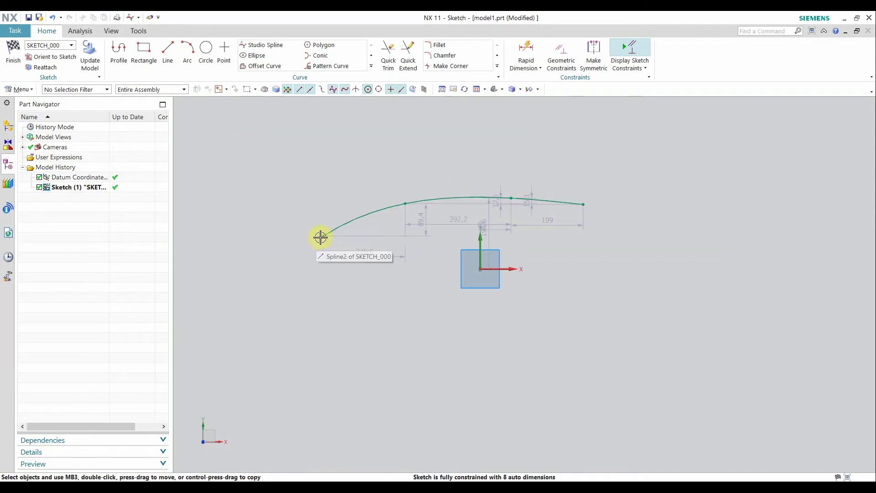
{"action": "left_click_drag", "start_coordinate": [325, 236], "coordinate": [348, 297]}
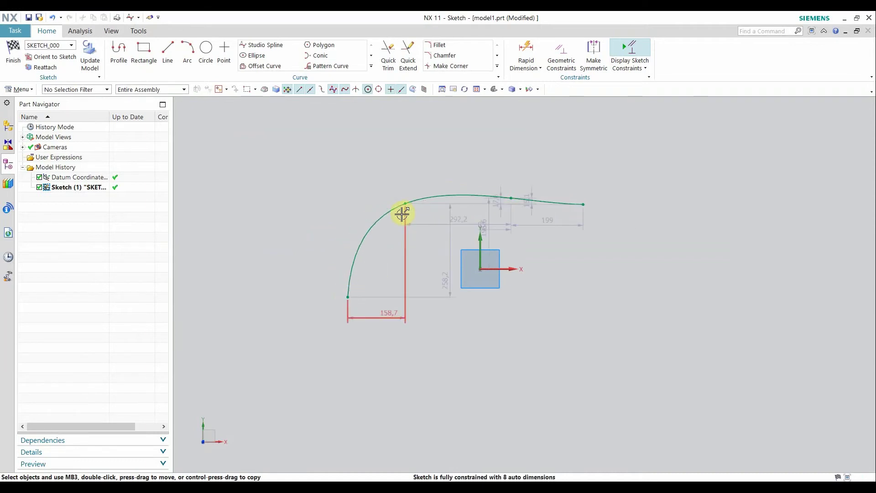
{"action": "left_click_drag", "start_coordinate": [400, 198], "coordinate": [330, 172]}
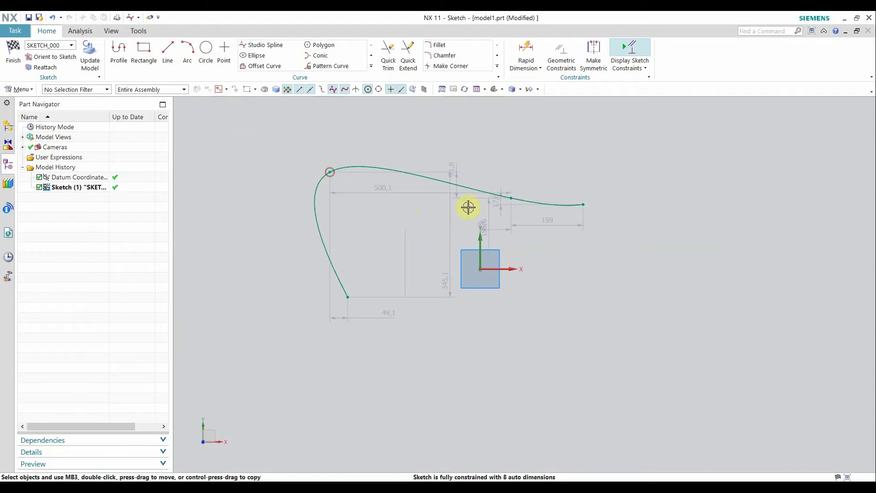
{"action": "left_click_drag", "start_coordinate": [508, 197], "coordinate": [494, 250]}
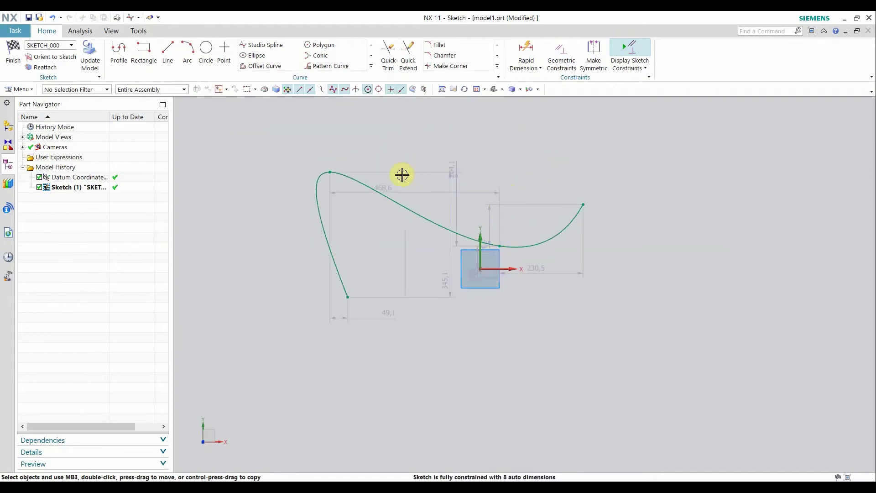
{"action": "left_click_drag", "start_coordinate": [371, 168], "coordinate": [446, 172]}
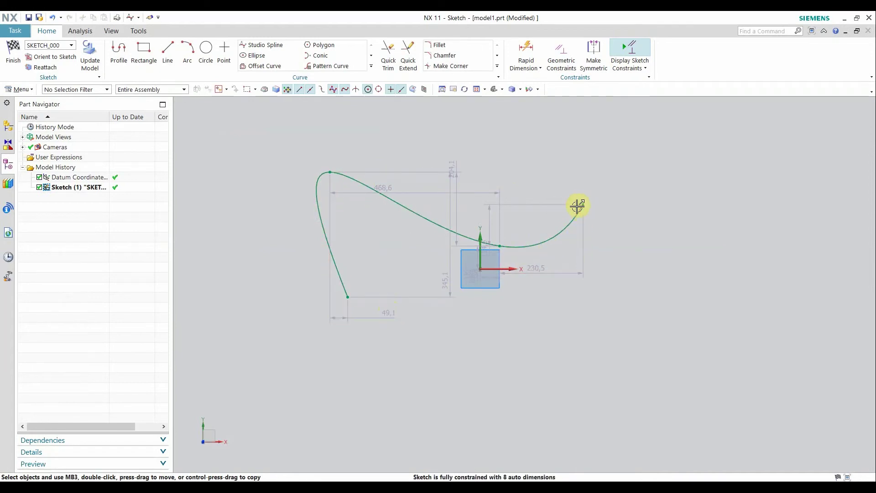
{"action": "left_click_drag", "start_coordinate": [581, 204], "coordinate": [633, 198]}
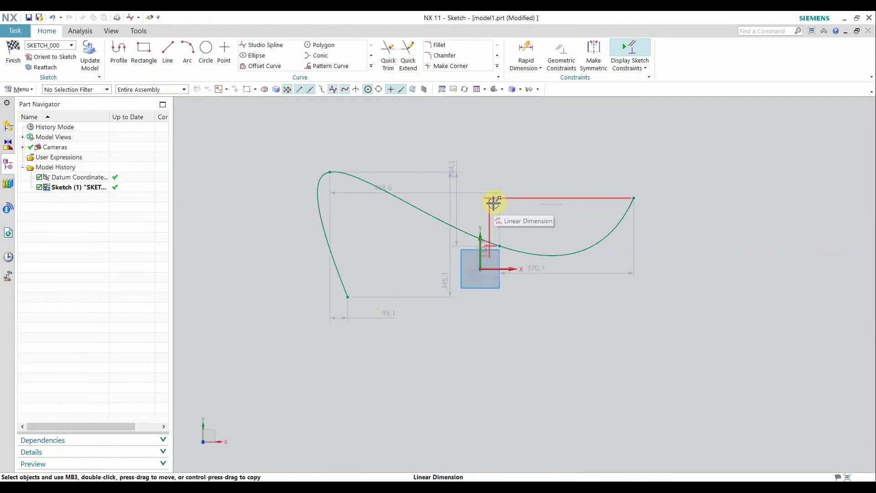
{"action": "key", "text": "ctrl+z"}
{"action": "key", "text": "ctrl+z"}
{"action": "key", "text": "ctrl+z"}
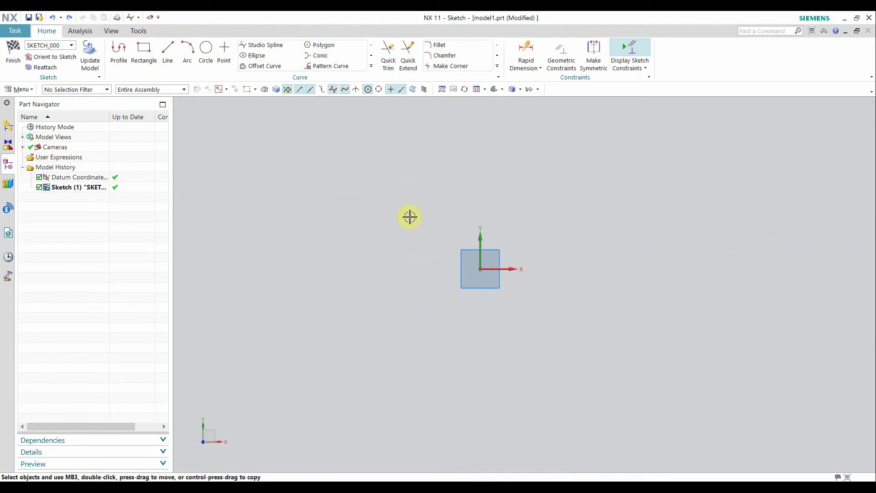
Start a By Poles studio spline, place five poles in a wide arch, and pick the second pole
{"action": "left_click", "coordinate": [267, 44]}
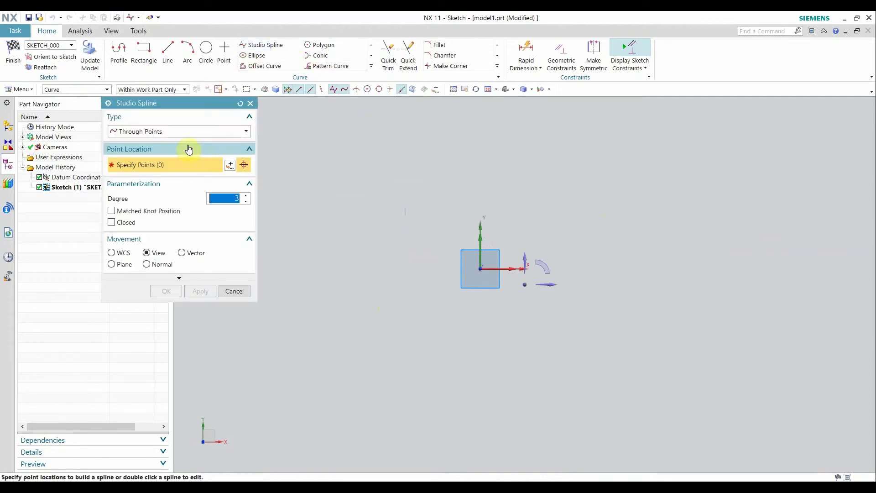
{"action": "left_click", "coordinate": [180, 131]}
{"action": "left_click", "coordinate": [141, 153]}
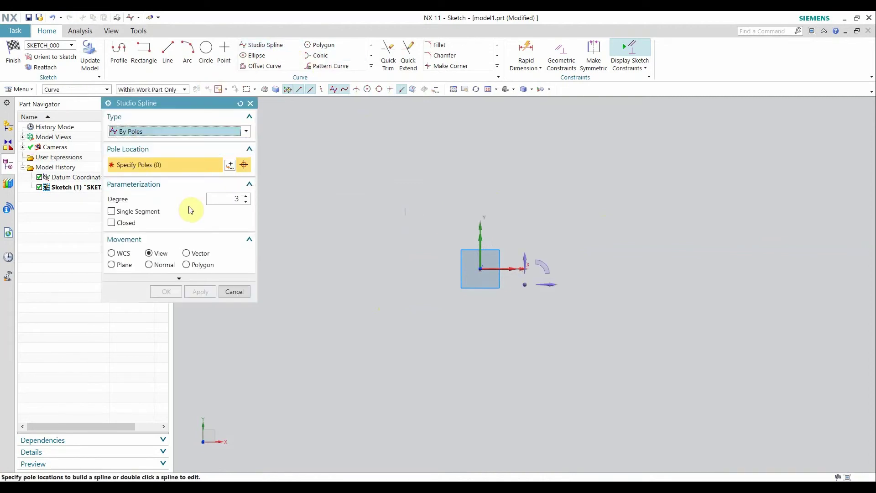
{"action": "left_click", "coordinate": [325, 270]}
{"action": "left_click", "coordinate": [439, 201]}
{"action": "left_click", "coordinate": [561, 195]}
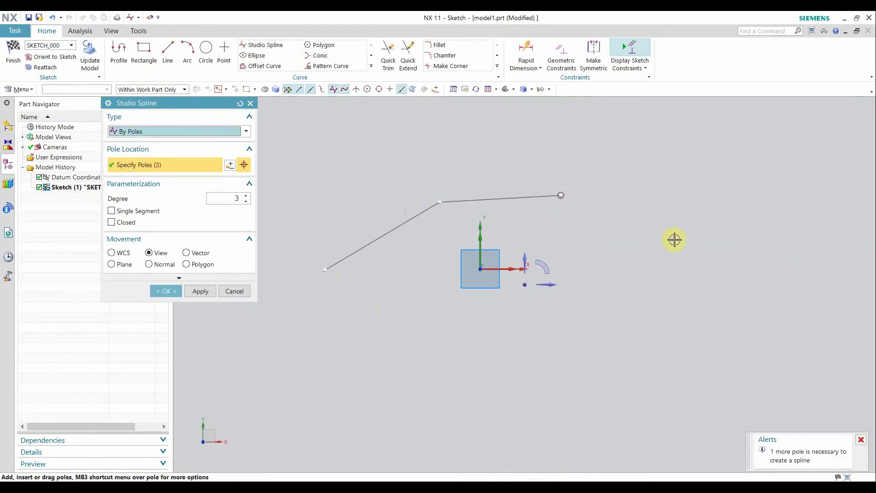
{"action": "left_click", "coordinate": [678, 240]}
{"action": "left_click", "coordinate": [735, 311]}
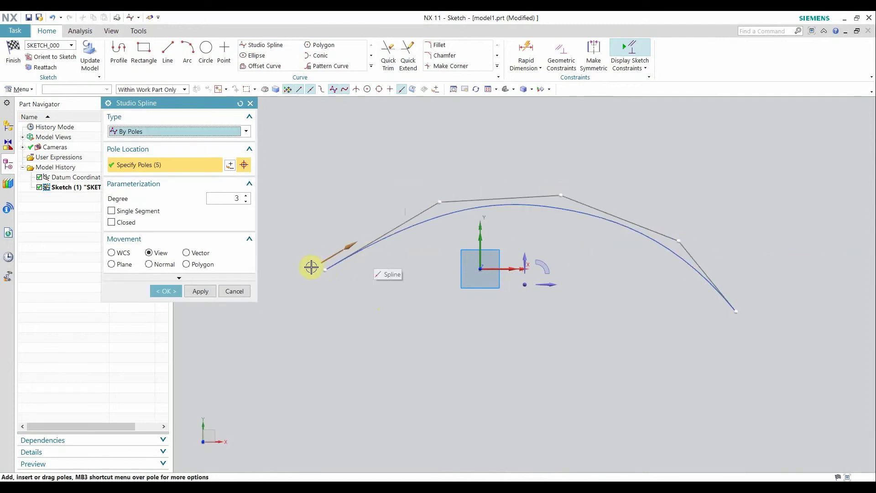
{"action": "left_click", "coordinate": [439, 201]}
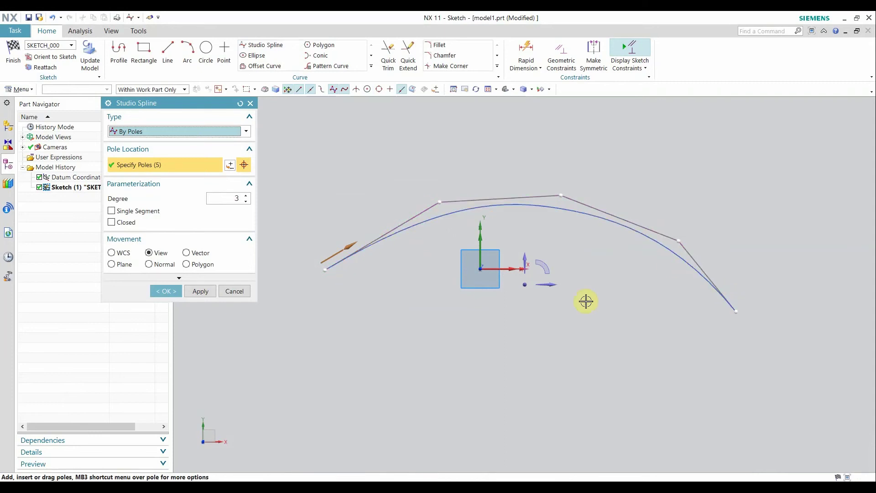
Create the five-pole spline, then drag poles 2, 3, 4 and the start pole into a hook
{"action": "left_click", "coordinate": [166, 290]}
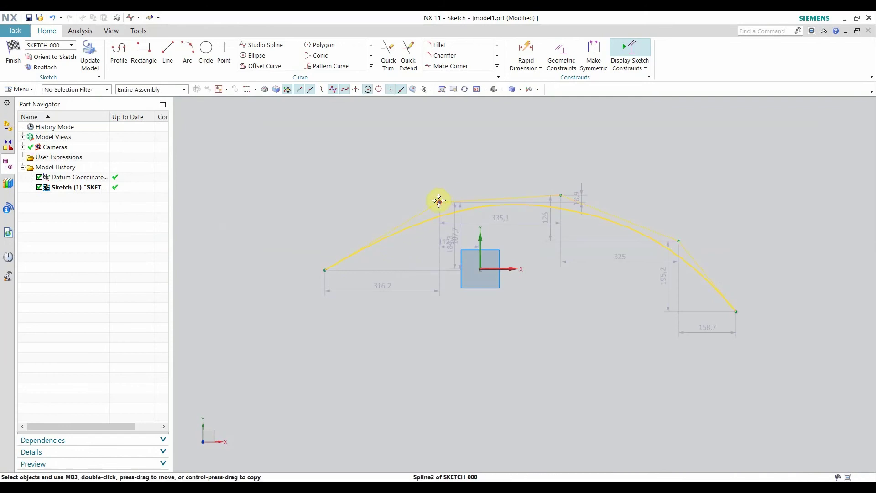
{"action": "left_click_drag", "start_coordinate": [438, 202], "coordinate": [334, 136]}
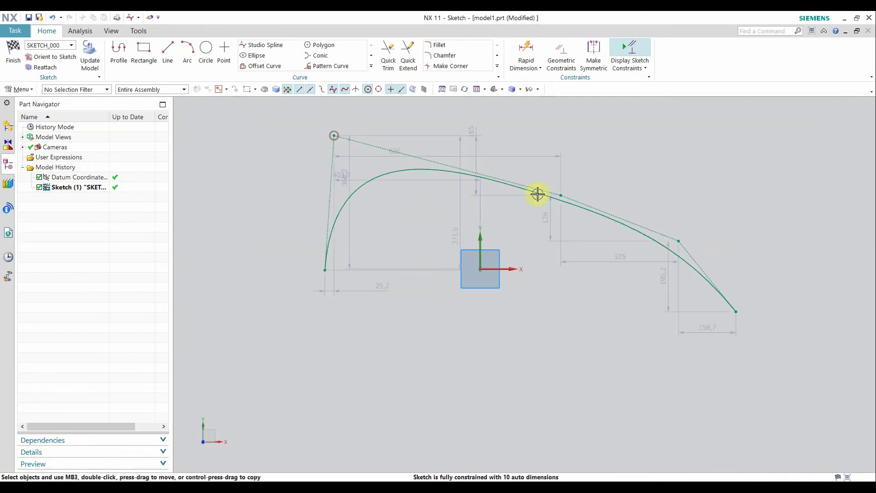
{"action": "left_click_drag", "start_coordinate": [563, 195], "coordinate": [651, 158]}
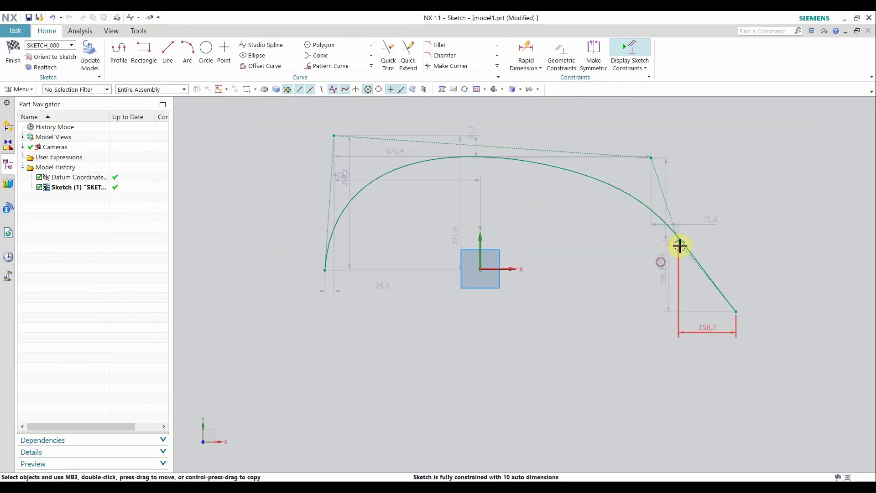
{"action": "left_click_drag", "start_coordinate": [677, 231], "coordinate": [594, 282]}
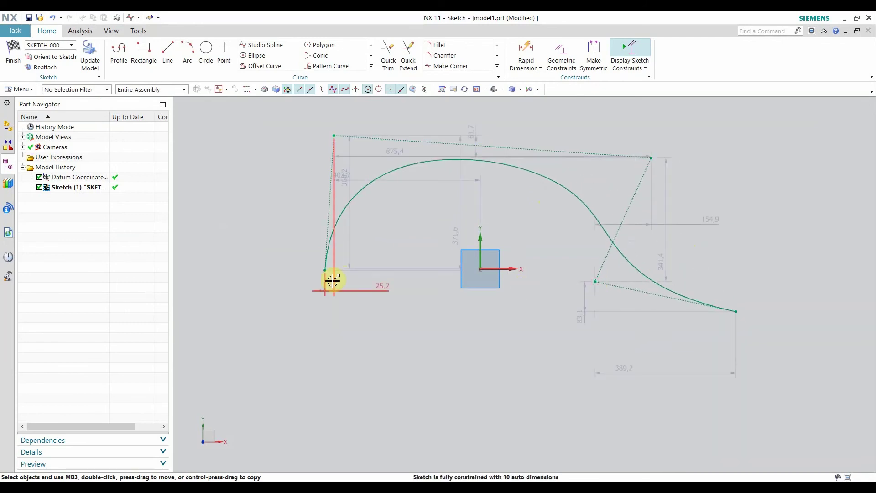
{"action": "left_click_drag", "start_coordinate": [323, 270], "coordinate": [422, 302]}
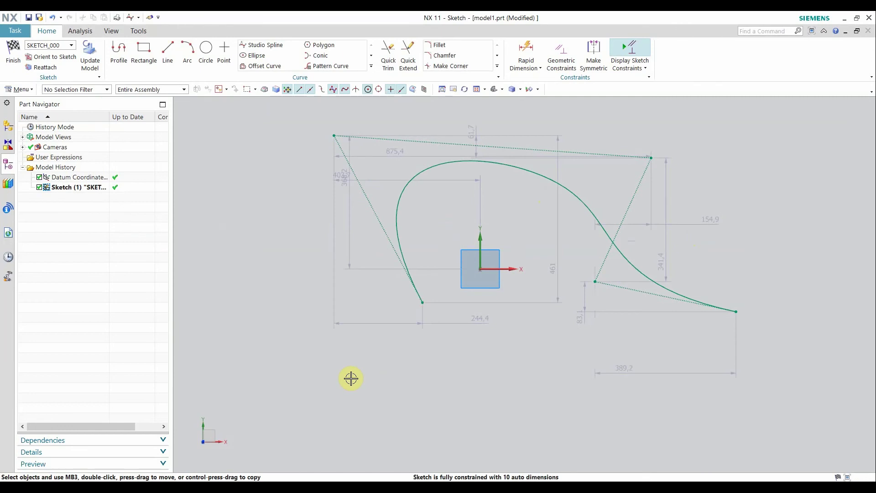